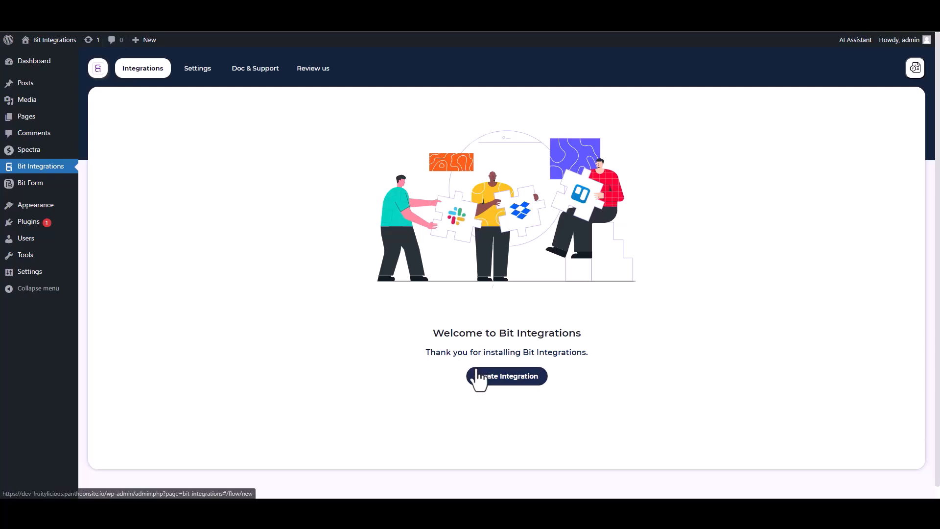
# Pick Spectra as the trigger from a 'sp' search and start fetching its form data.
pyautogui.write('sp')
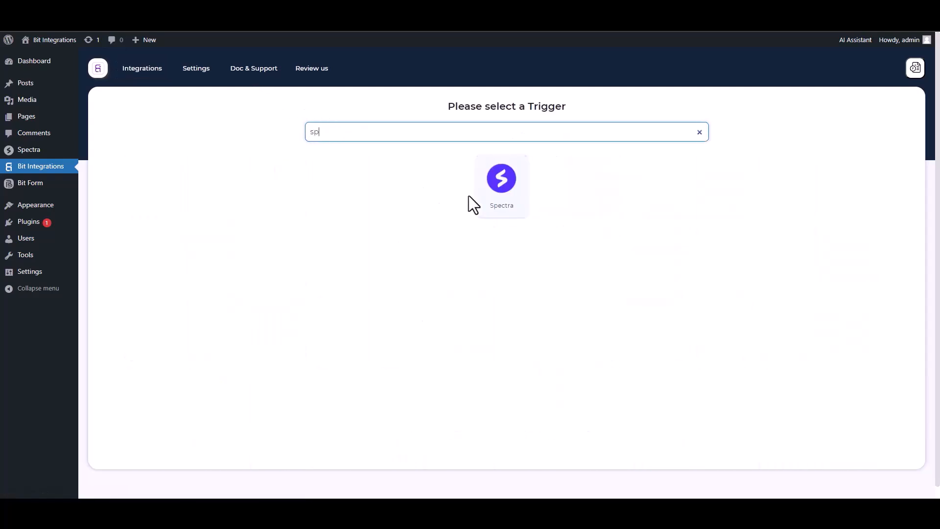
pyautogui.click(475, 196)
pyautogui.click(504, 224)
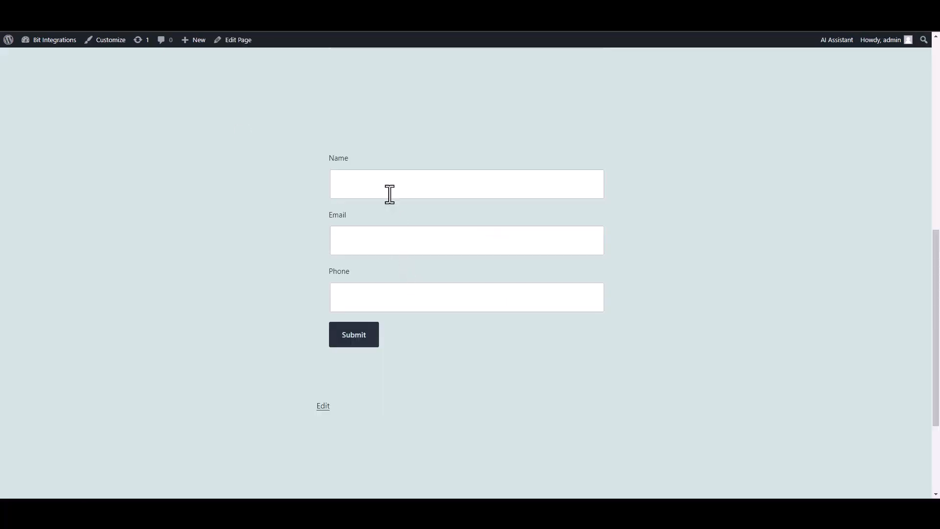
# Submit the front-end form with Name 'test', a test e-mail address and a phone number.
pyautogui.click(388, 192)
pyautogui.write('test')
pyautogui.click(556, 243)
pyautogui.write('test@gmail.com')
pyautogui.click(569, 292)
pyautogui.write('45645625')
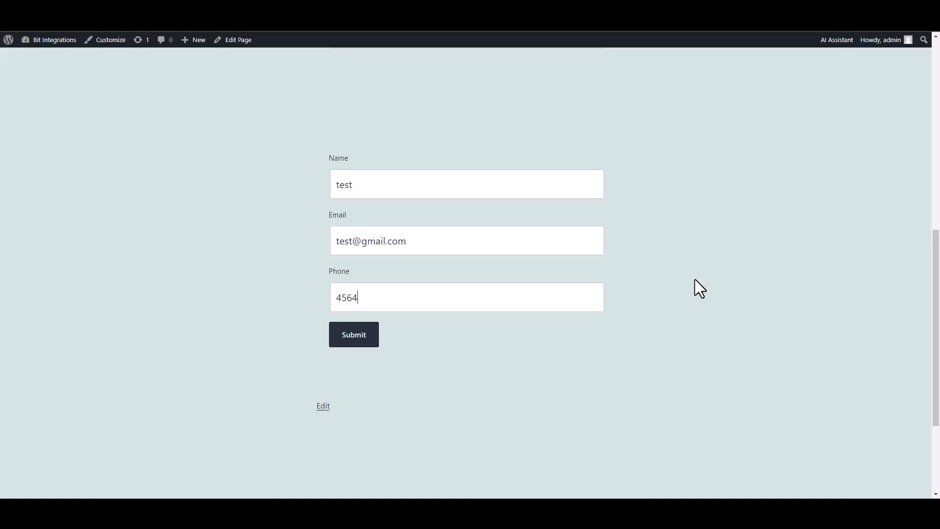
pyautogui.click(362, 338)
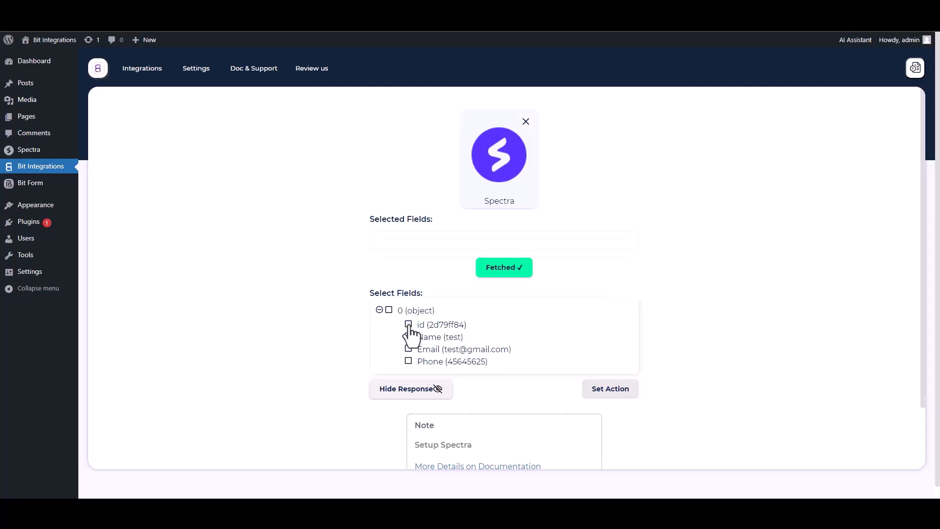
# Select the fetched id, Name, Email and Phone fields.
pyautogui.click(409, 325)
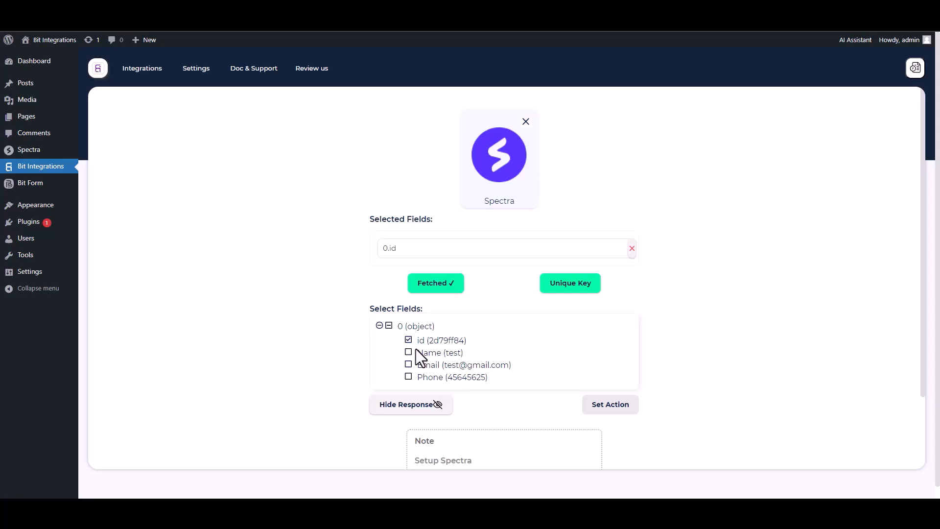
pyautogui.click(409, 352)
pyautogui.click(409, 387)
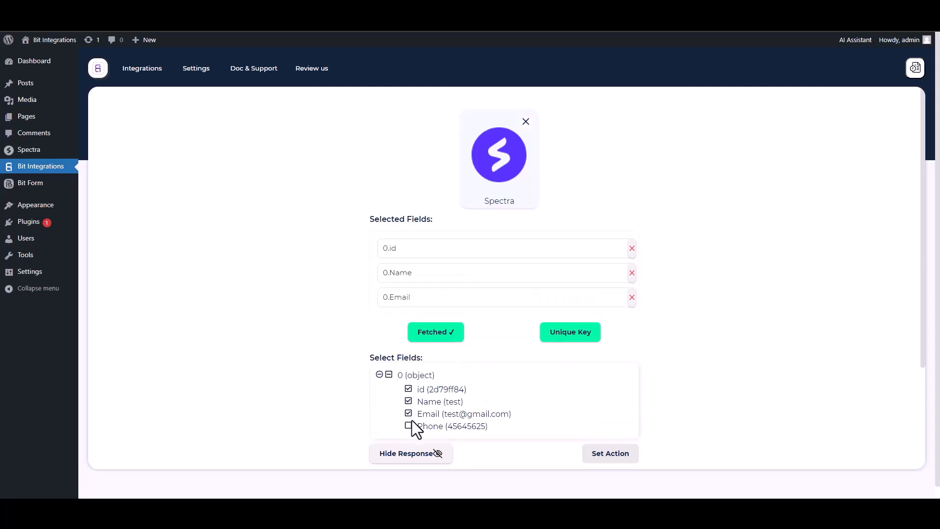
pyautogui.click(409, 425)
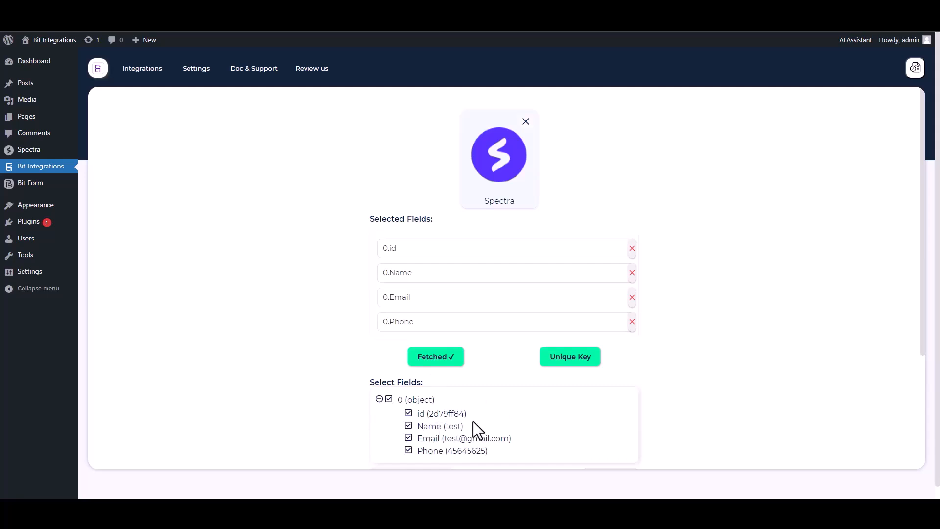
# Set 0.id as the unique primary key.
pyautogui.click(567, 361)
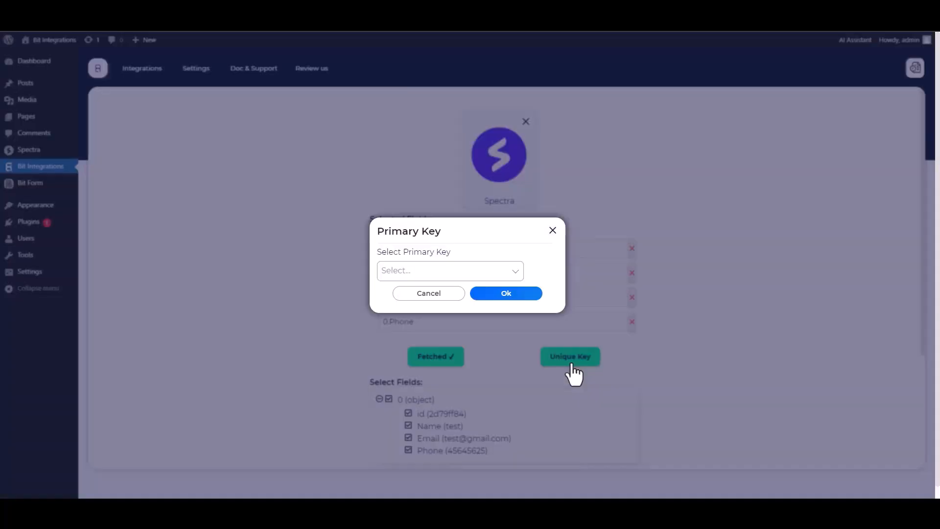
pyautogui.click(442, 271)
pyautogui.click(399, 292)
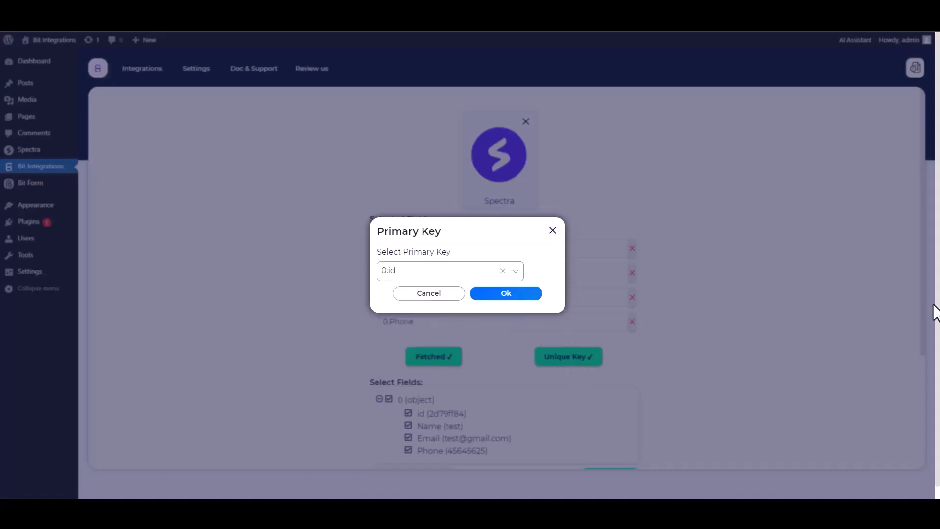
pyautogui.click(506, 294)
pyautogui.scroll(-1, 674, 295)
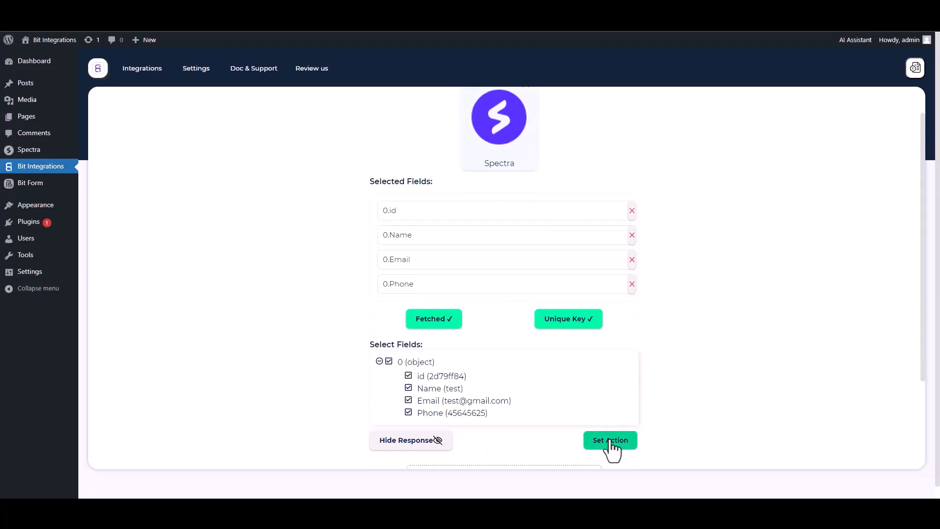
# Choose Discord as the action from a 'dis' search and follow the Discord Console link.
pyautogui.click(610, 440)
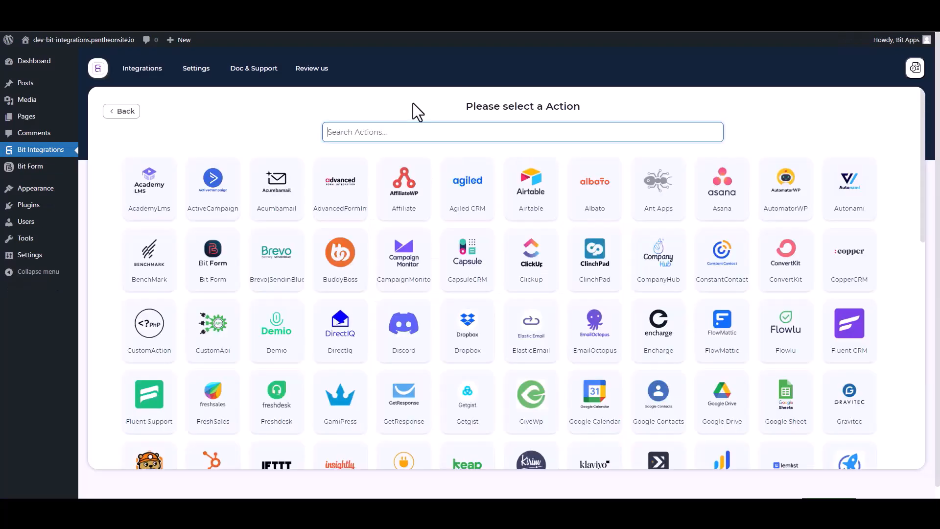
pyautogui.write('dis')
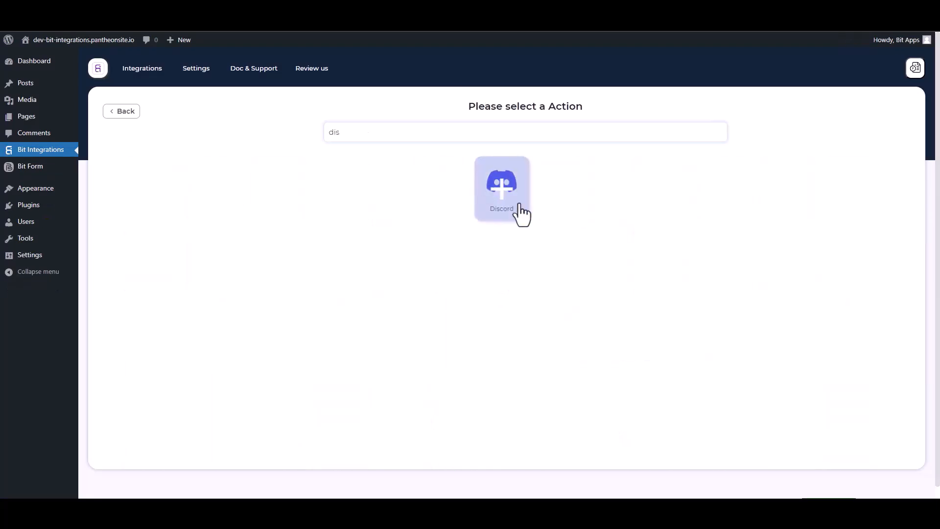
pyautogui.click(504, 191)
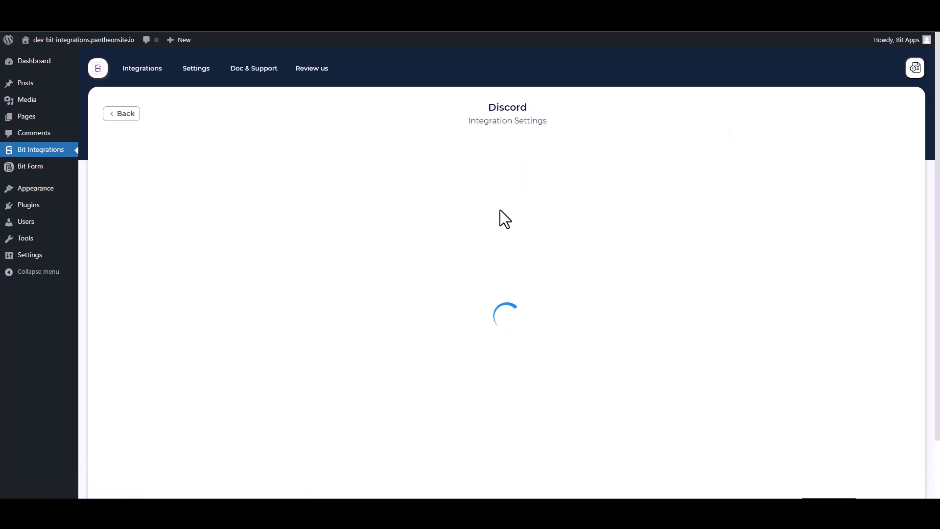
pyautogui.click(190, 231)
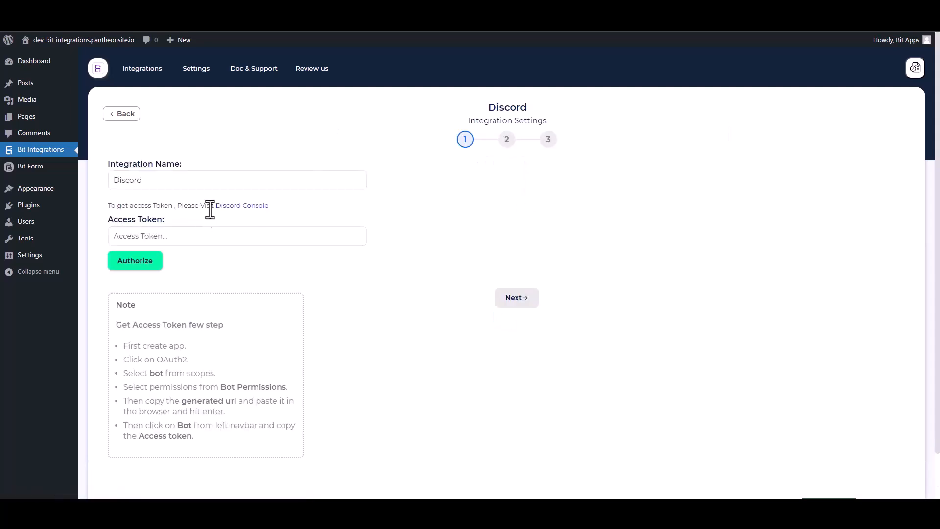
pyautogui.click(244, 207)
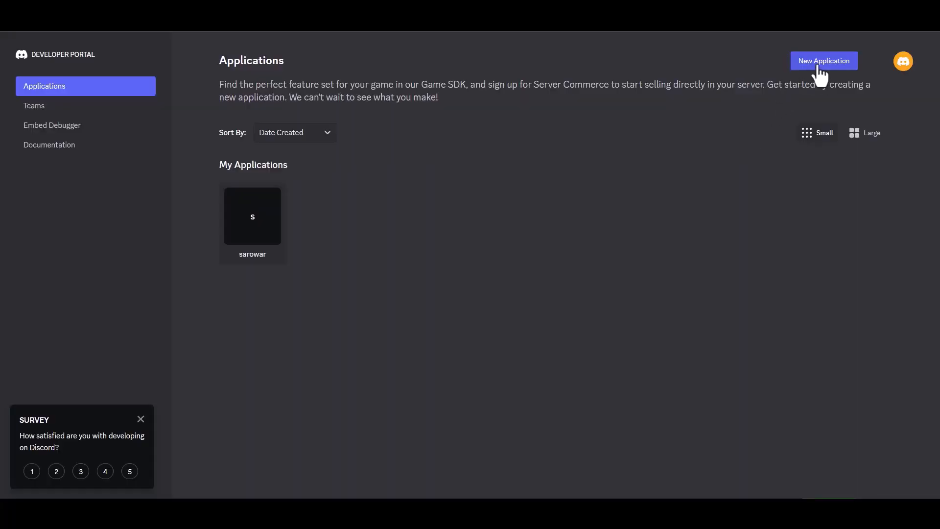
# Create a Discord application named 'Bit Integrations', accepting the developer terms.
pyautogui.click(817, 66)
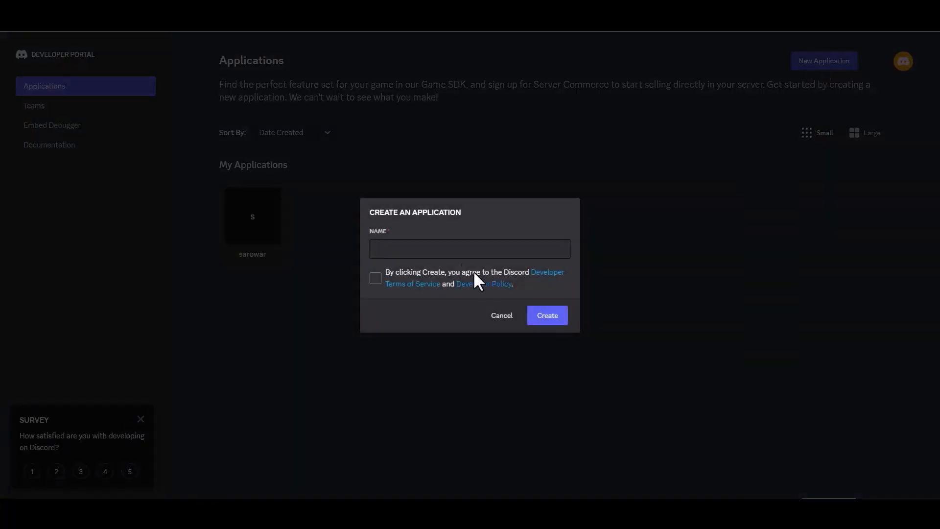
pyautogui.click(420, 249)
pyautogui.write('B')
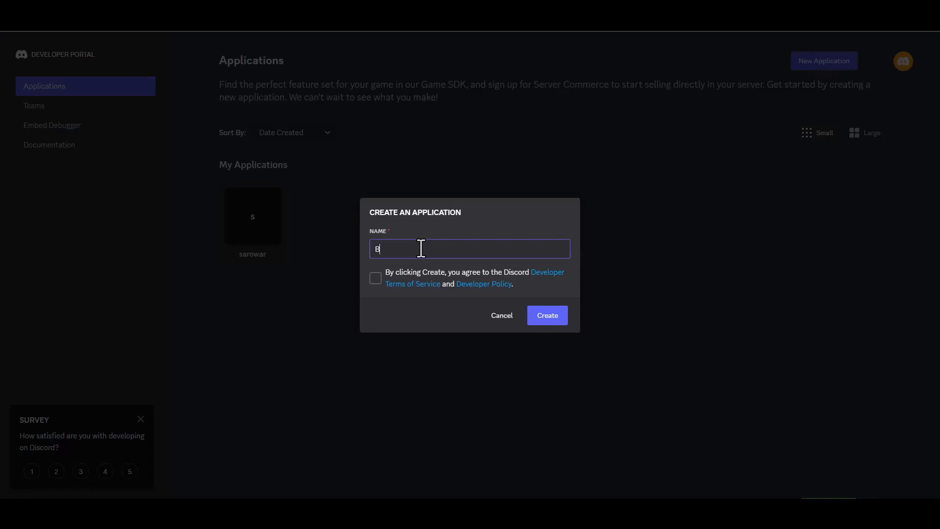
pyautogui.write('it Integrations')
pyautogui.click(374, 278)
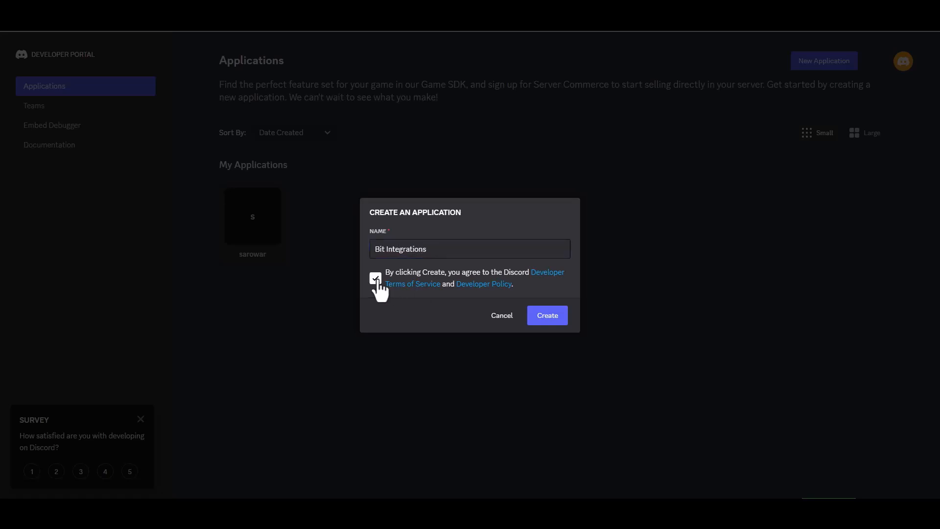
pyautogui.click(536, 322)
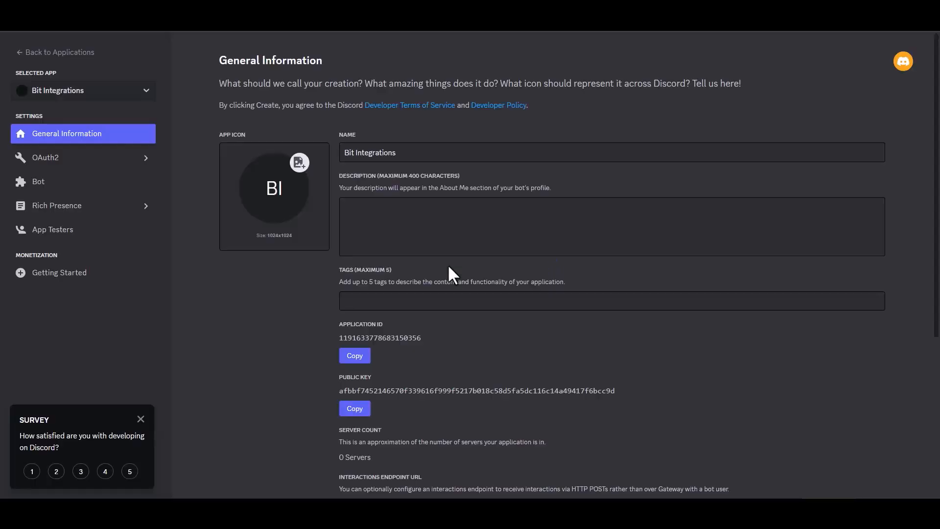
# In OAuth2 URL Generator, build an invite URL with bot scope and Administrator permission.
pyautogui.click(62, 159)
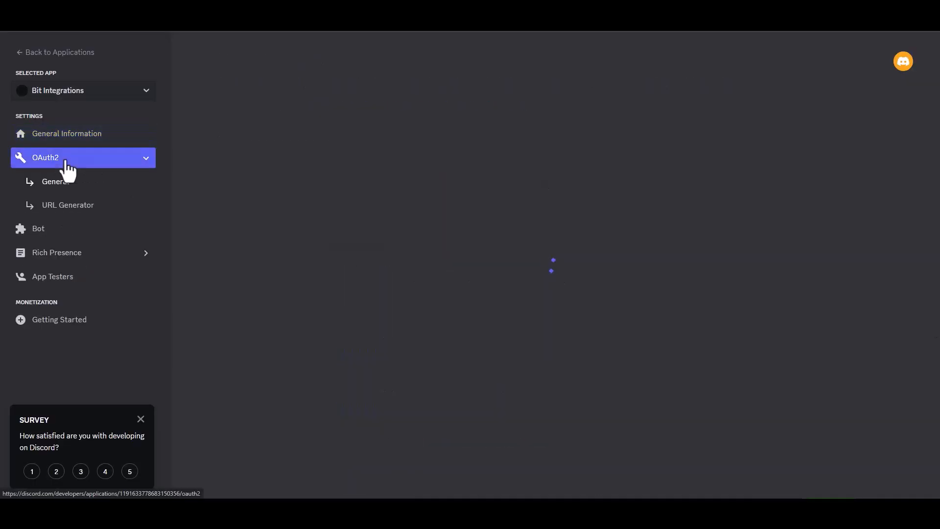
pyautogui.click(88, 208)
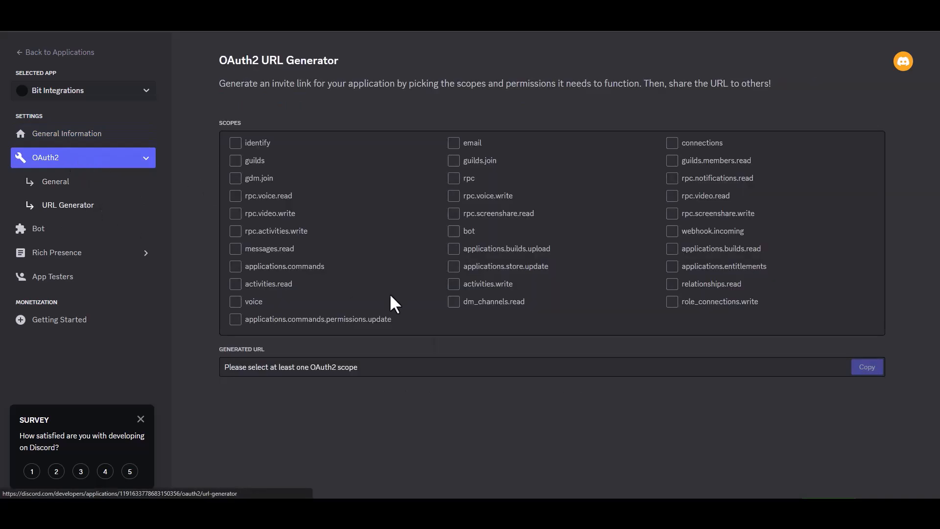
pyautogui.click(456, 235)
pyautogui.scroll(-4, 898, 253)
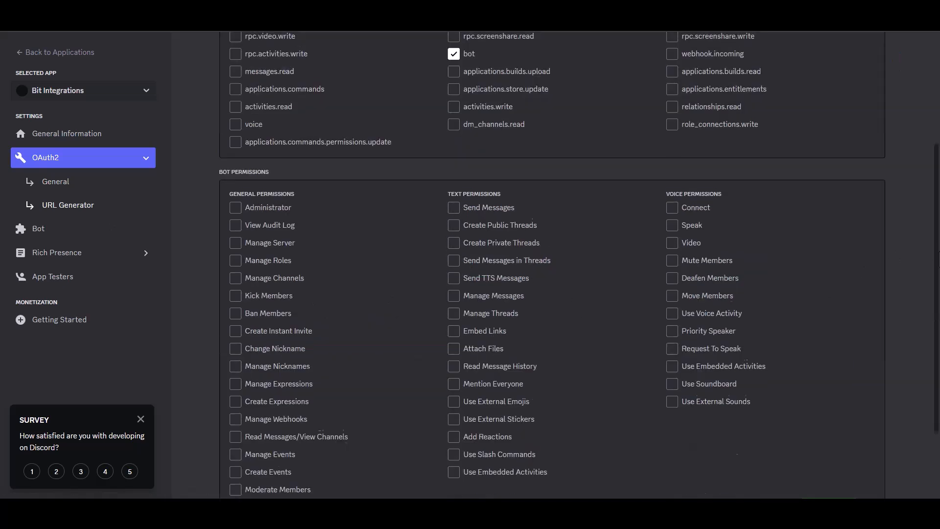
pyautogui.click(236, 205)
pyautogui.scroll(-2, 490, 265)
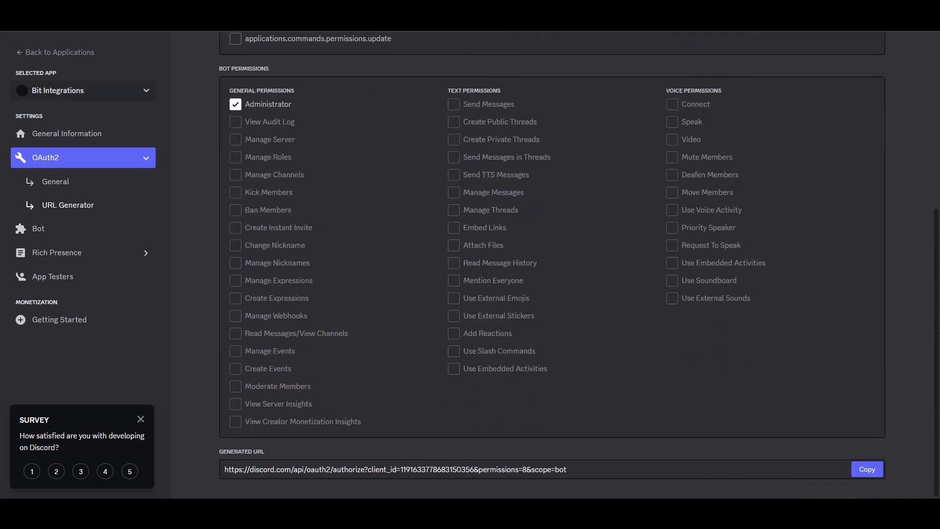
# Copy the generated invite URL and load it in the browser.
pyautogui.click(867, 469)
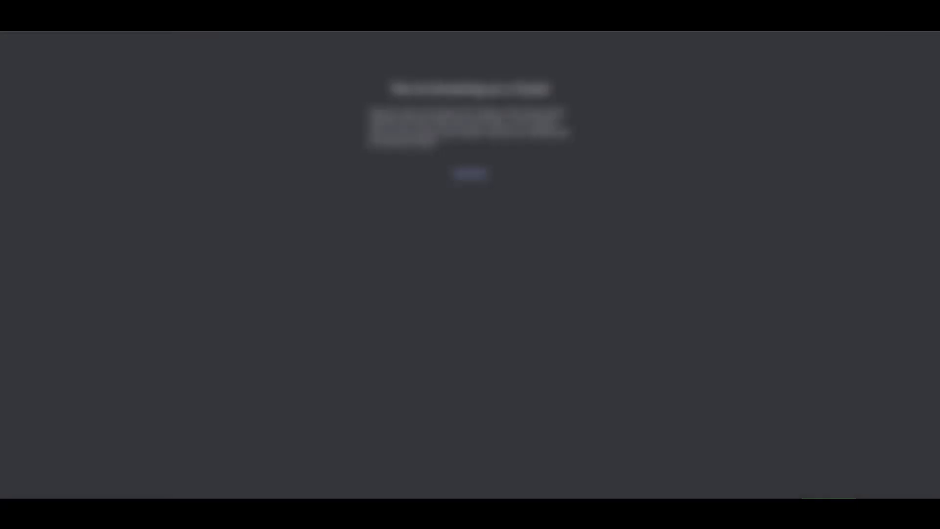
pyautogui.hotkey('ctrl', 'v')
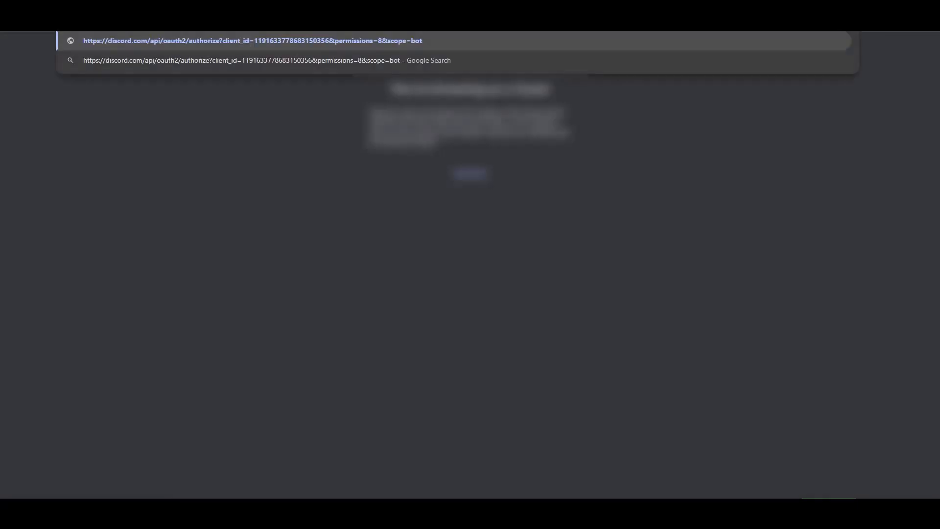
pyautogui.press('Return')
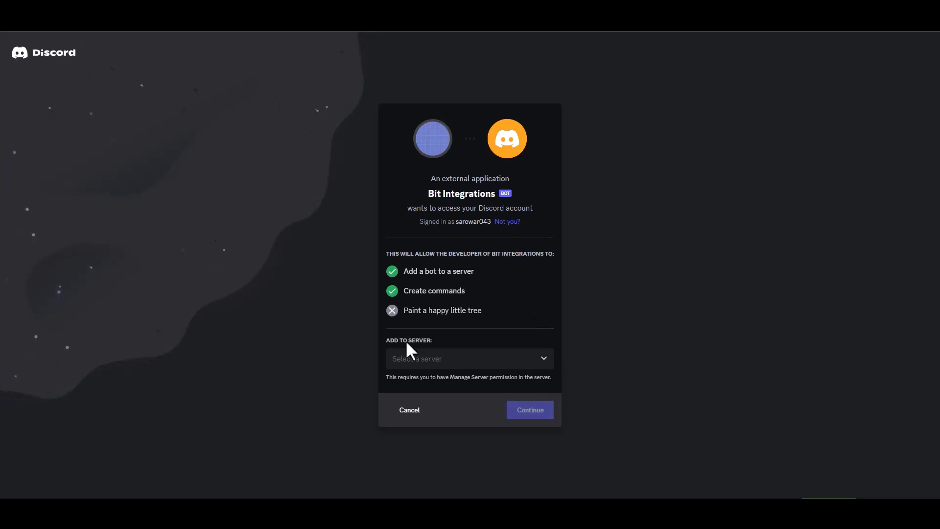
# Authorize the Bit Integrations bot for the user's own server and go to that server.
pyautogui.click(452, 360)
pyautogui.click(430, 382)
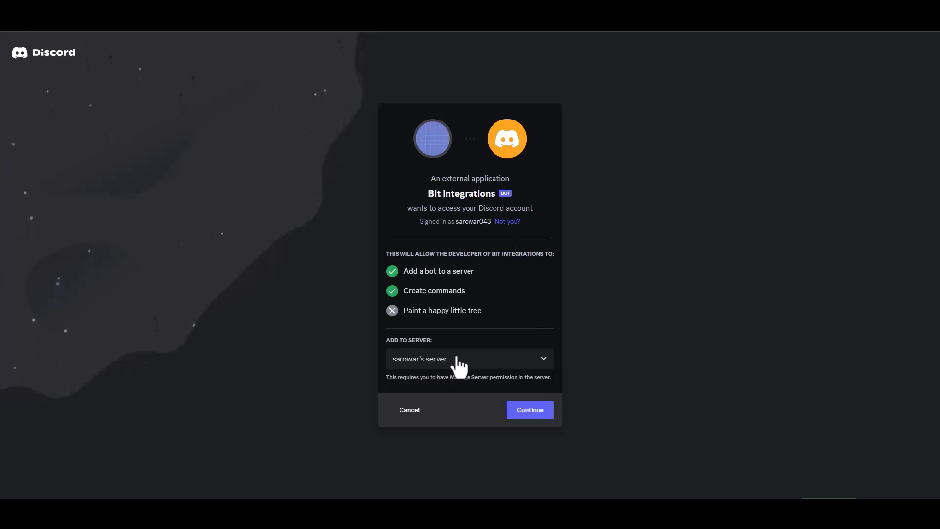
pyautogui.click(530, 411)
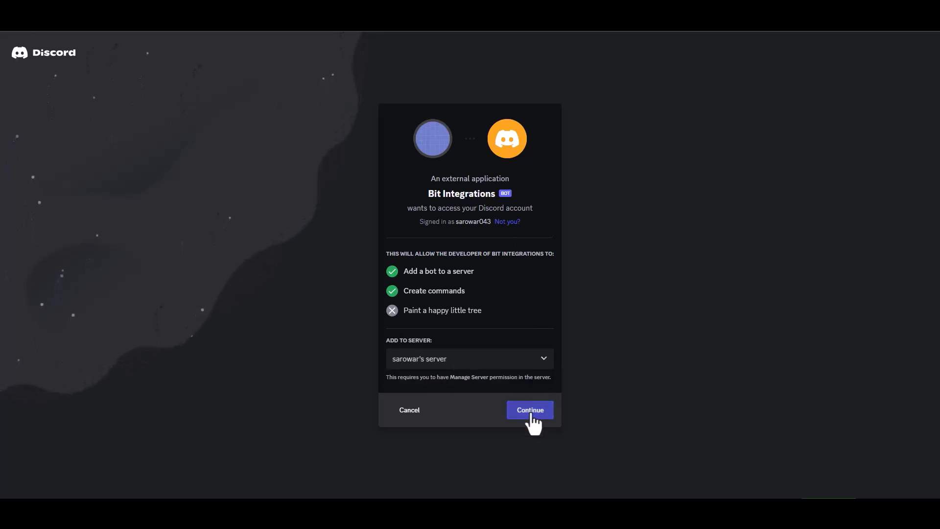
pyautogui.click(535, 408)
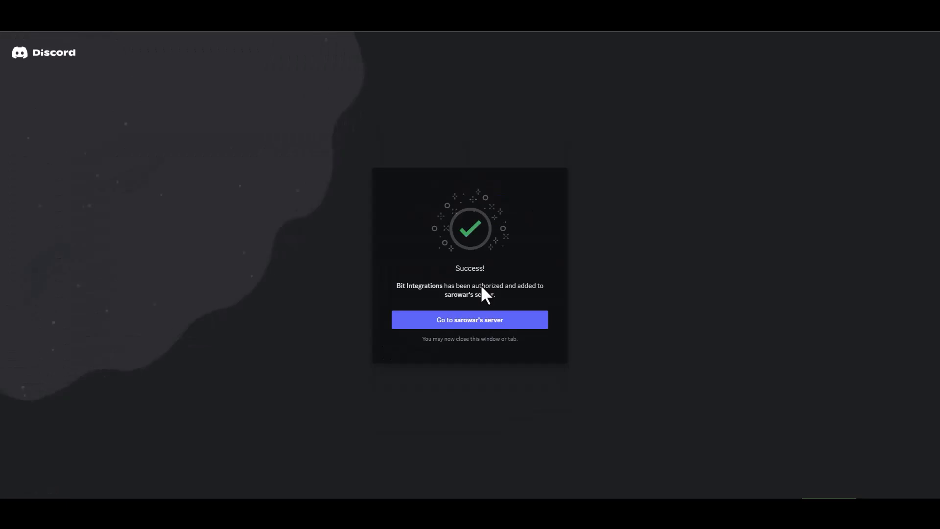
pyautogui.click(489, 323)
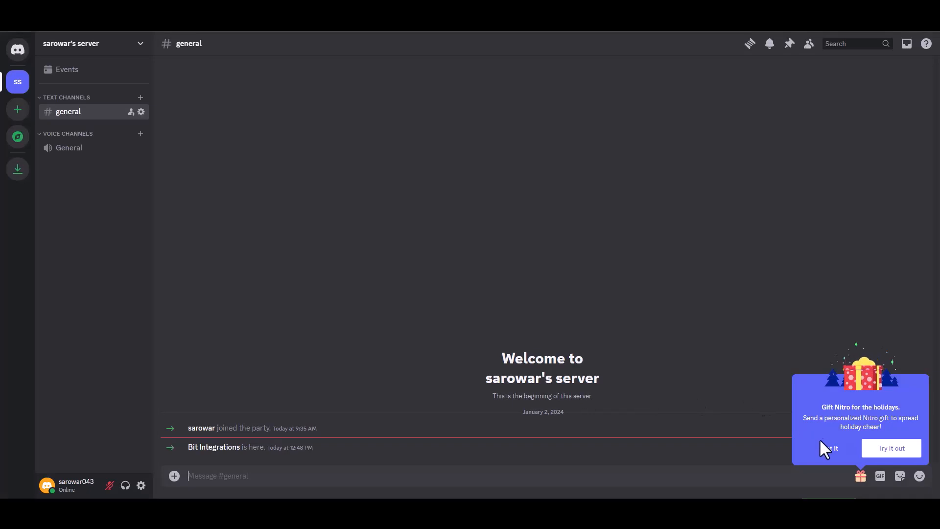
# Reset the bot's token in the Bot settings and copy the new token.
pyautogui.click(827, 448)
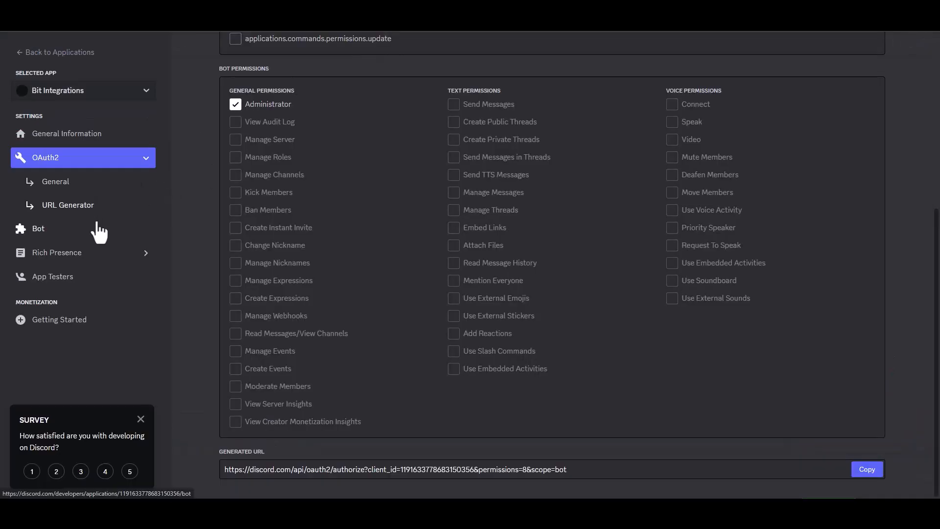
pyautogui.click(44, 228)
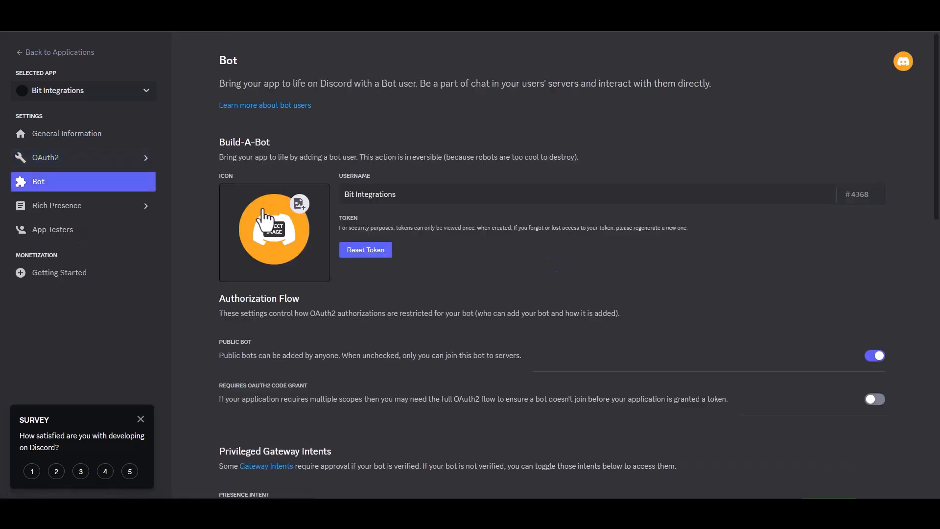
pyautogui.click(365, 249)
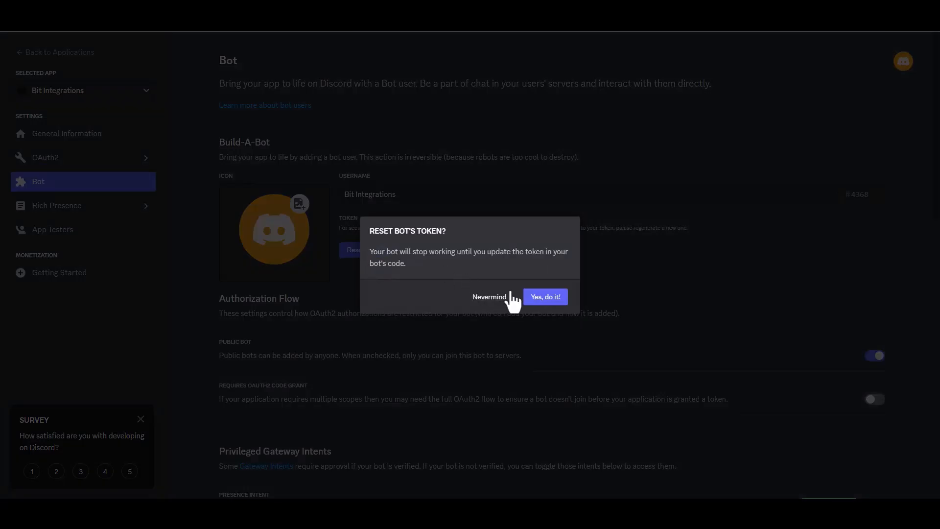
pyautogui.click(553, 297)
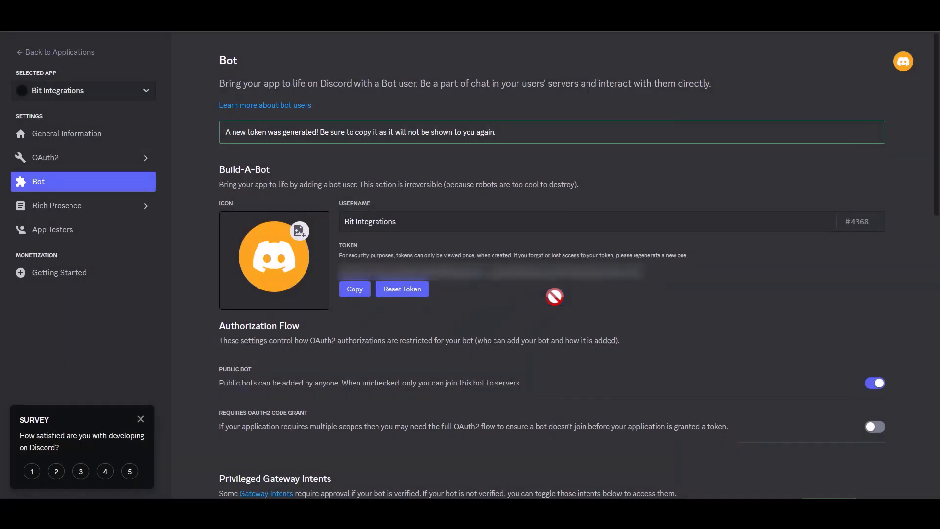
pyautogui.click(355, 291)
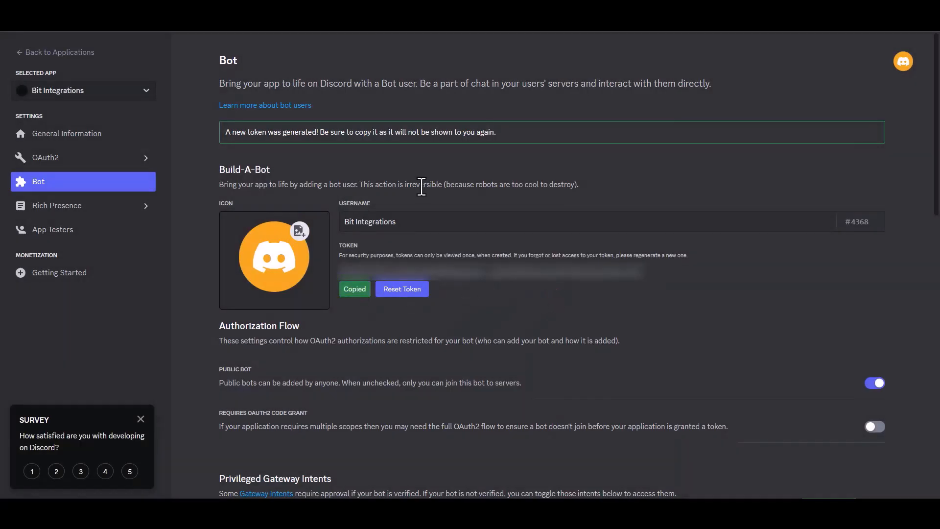
pyautogui.click(234, 245)
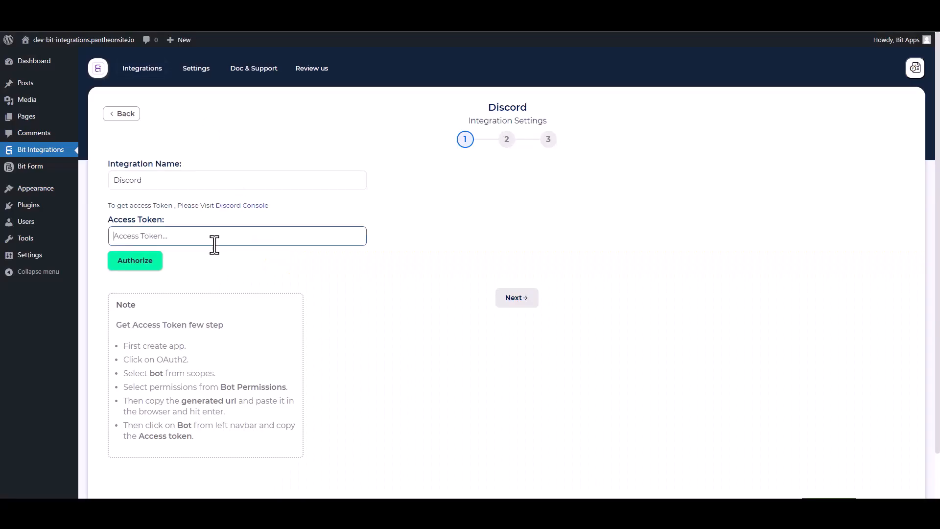
# Authorize with the pasted bot token and target the user's server's general channel.
pyautogui.hotkey('ctrl', 'v')
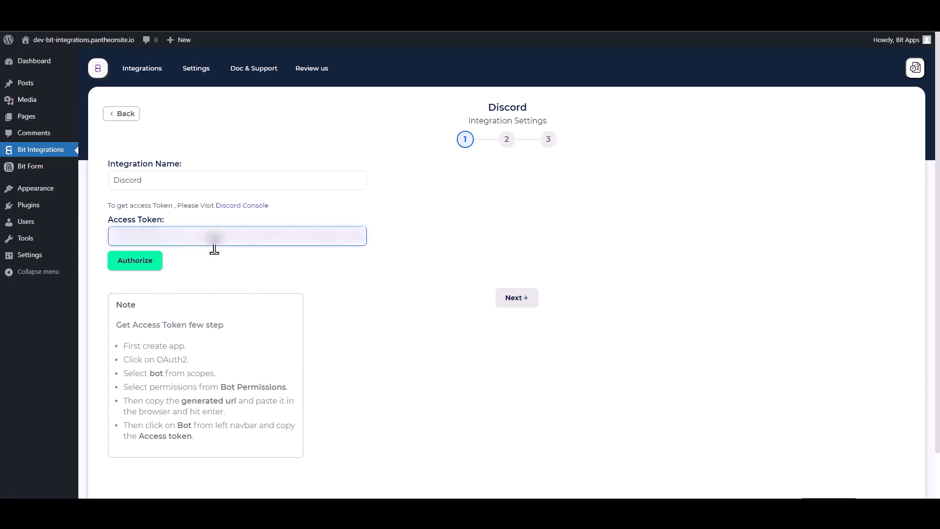
pyautogui.click(141, 262)
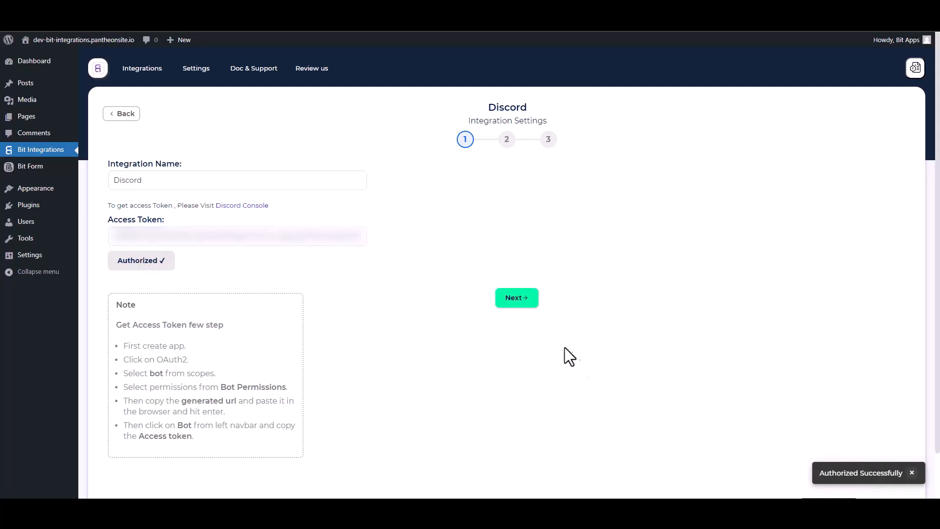
pyautogui.click(517, 299)
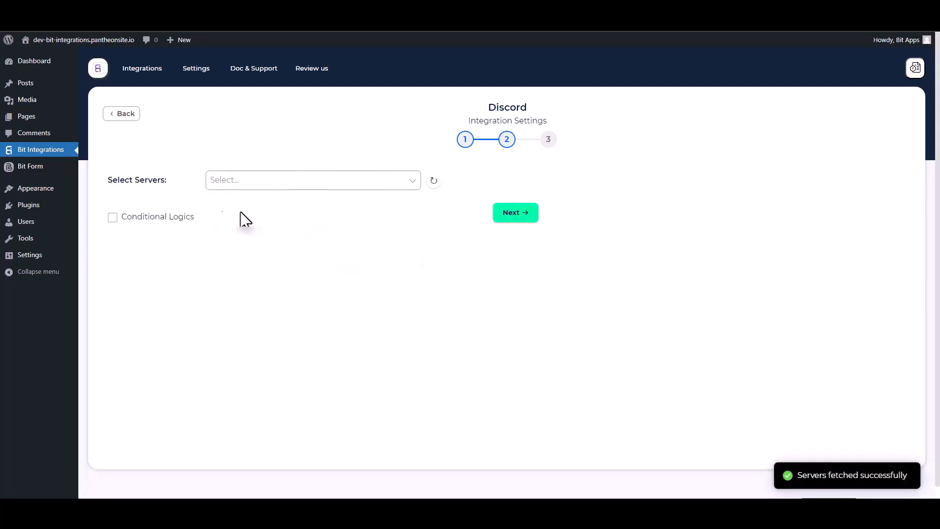
pyautogui.click(238, 185)
pyautogui.click(255, 201)
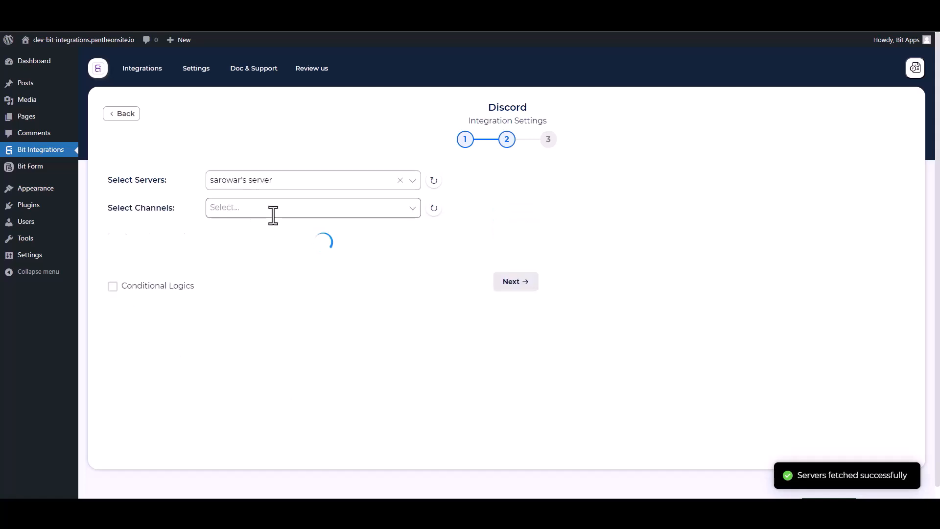
pyautogui.click(213, 208)
pyautogui.click(227, 267)
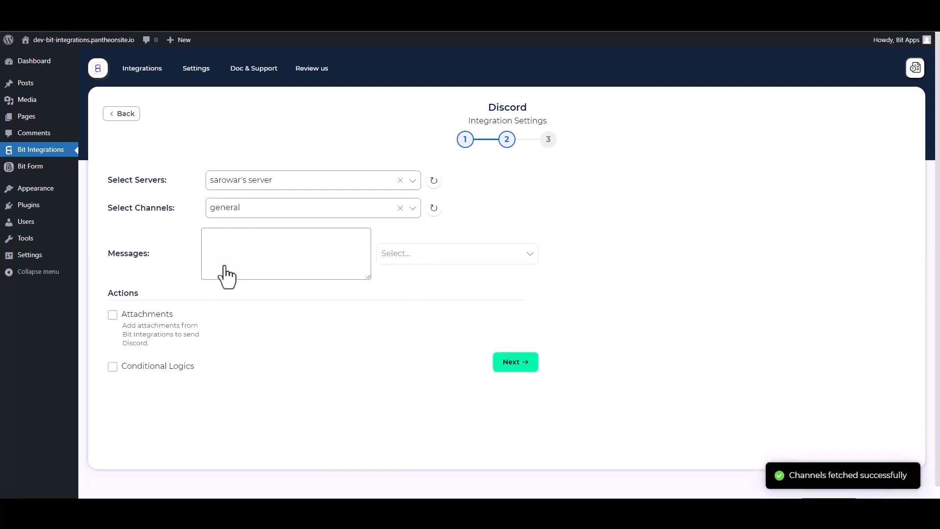
# Add the Name, Email and Phone fields to the Discord message.
pyautogui.click(385, 254)
pyautogui.click(389, 280)
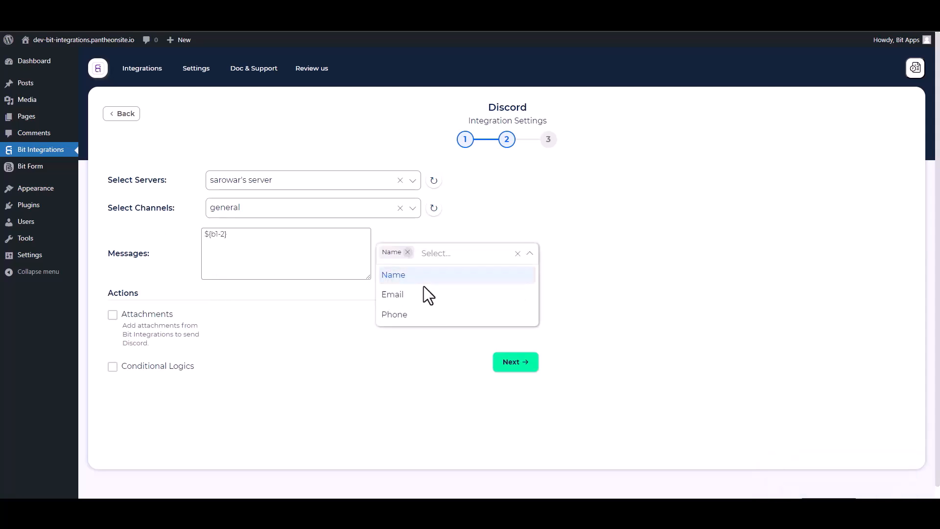
pyautogui.click(395, 294)
pyautogui.click(397, 315)
pyautogui.click(323, 385)
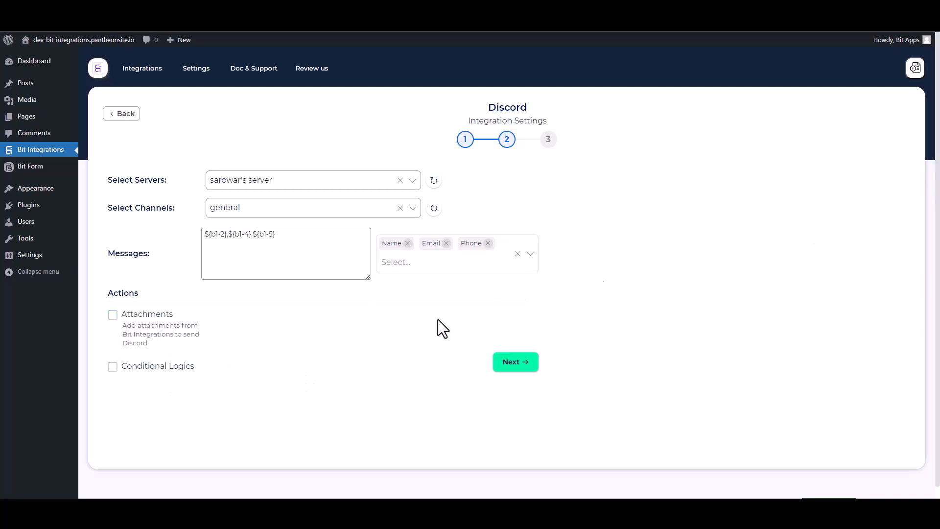
# Leave conditional logic off, then finish and save the integration.
pyautogui.click(112, 368)
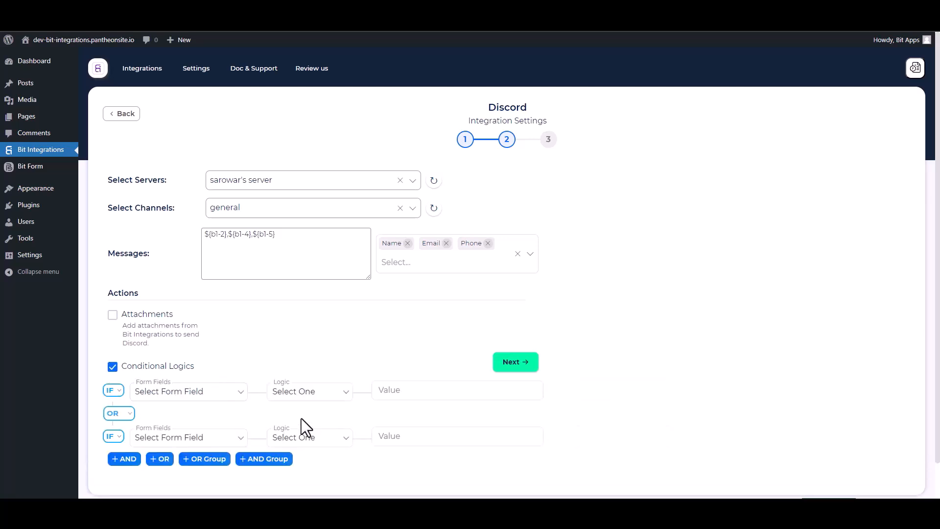
pyautogui.click(113, 367)
pyautogui.click(512, 363)
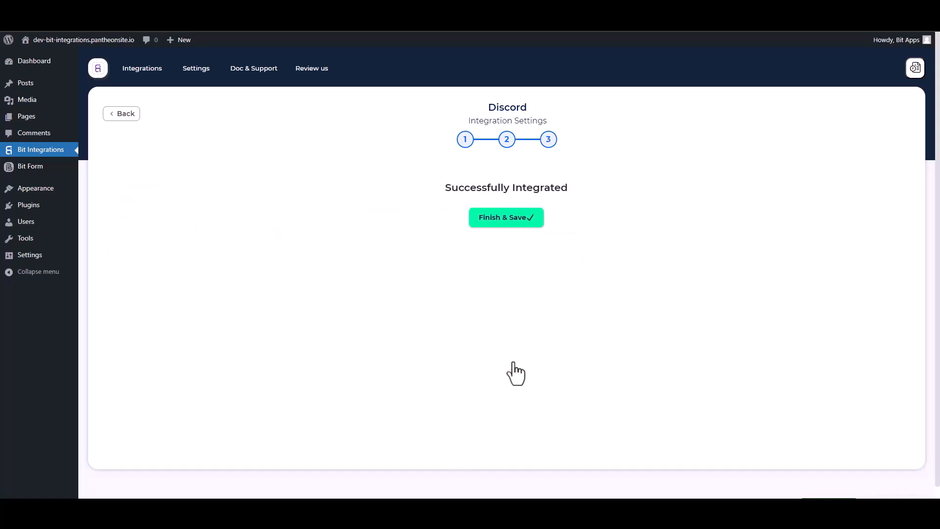
pyautogui.click(509, 221)
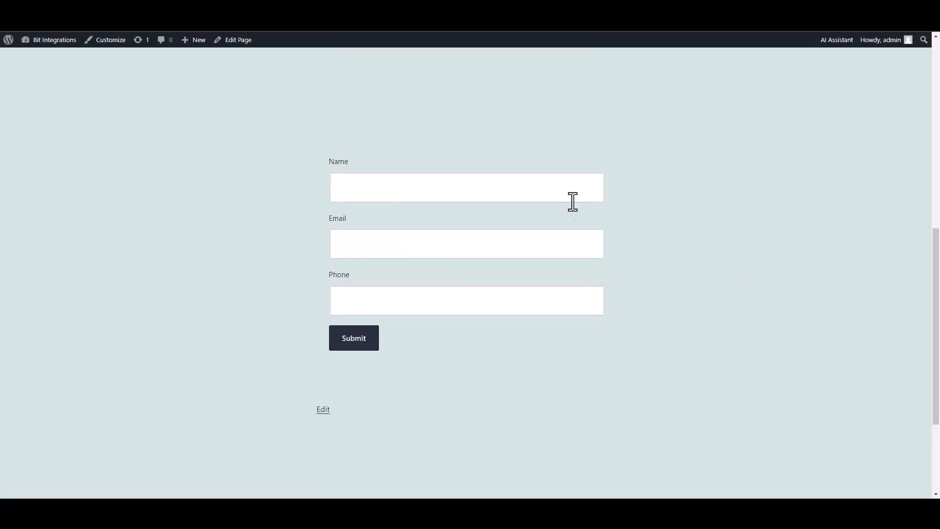
# Submit the Spectra form with Name 'Bit Integrations', a support e-mail address and a phone number.
pyautogui.click(554, 194)
pyautogui.write('Bit Integrations')
pyautogui.click(536, 234)
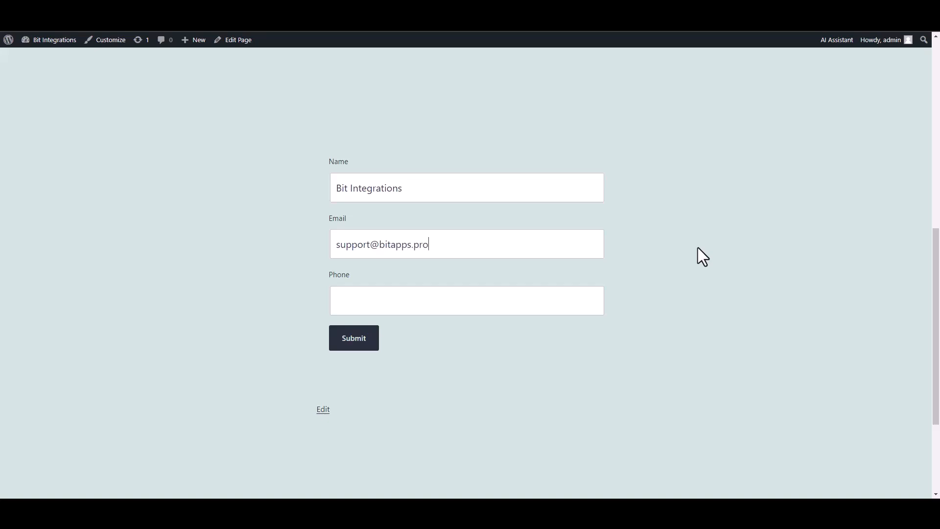
pyautogui.write('444555666')
pyautogui.press('Return')
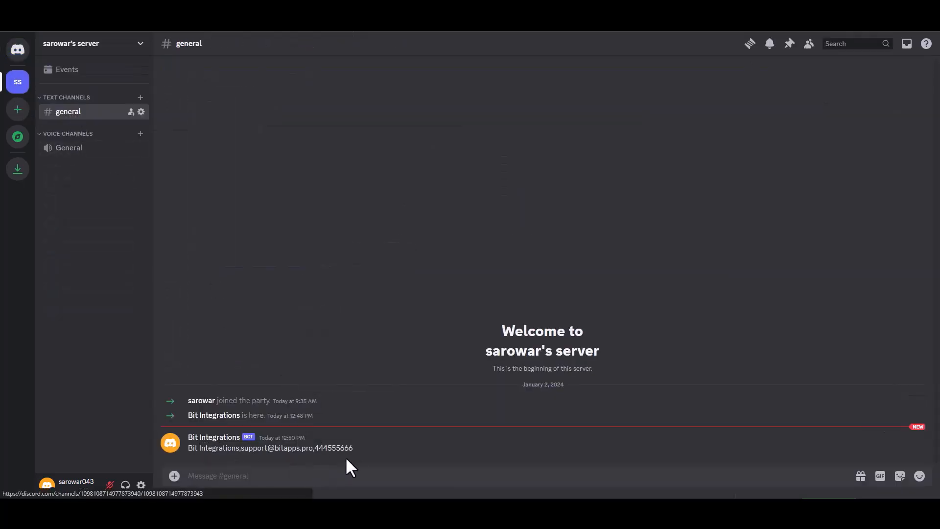
# Highlight the bot's new message in #general to verify the submitted name, email and phone appear.
pyautogui.moveTo(352, 452); pyautogui.dragTo(191, 451)
pyautogui.click(401, 449)
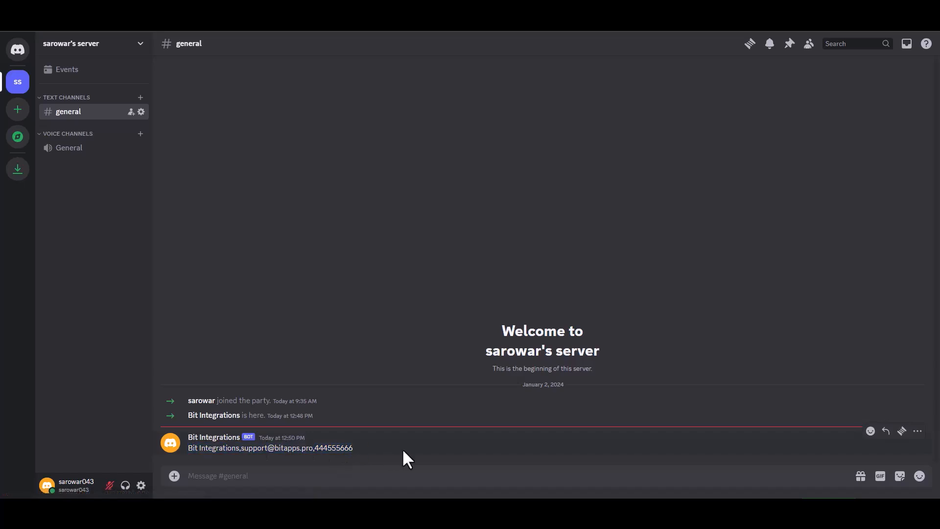